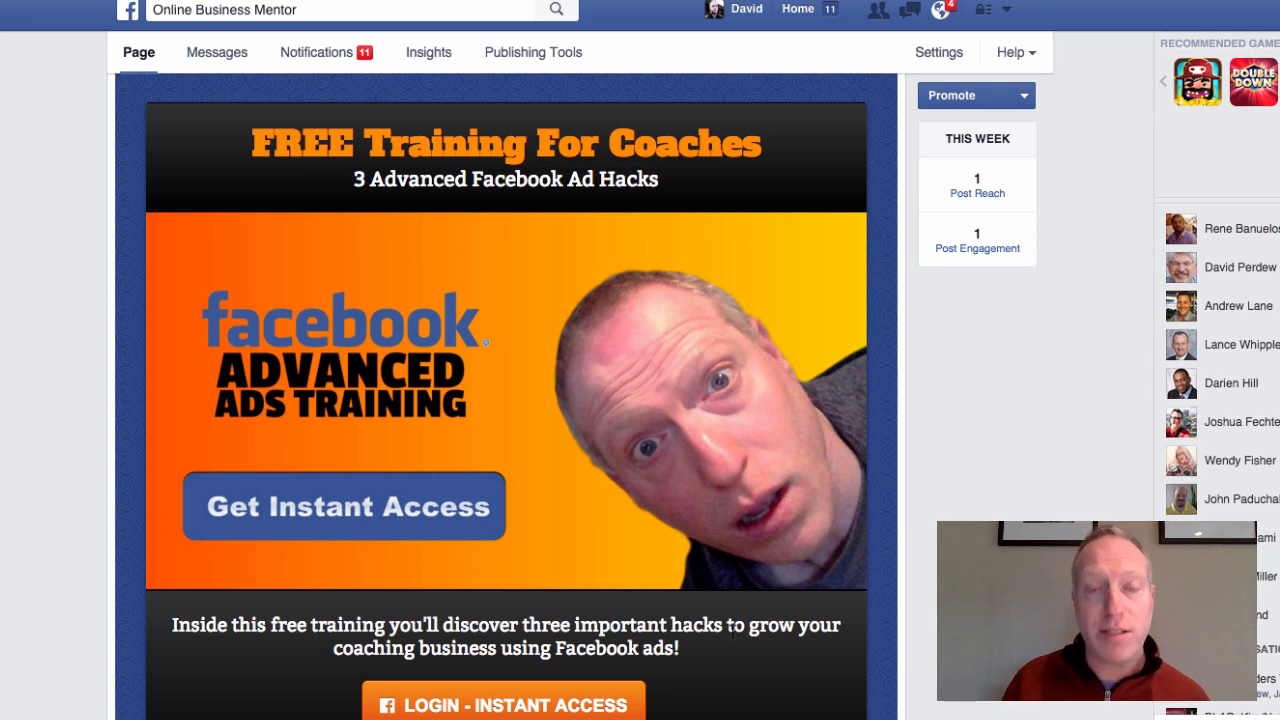
# - Open the CRM settings in the app's Social Relationships Manager
pyautogui.scroll(5, 716, 357)
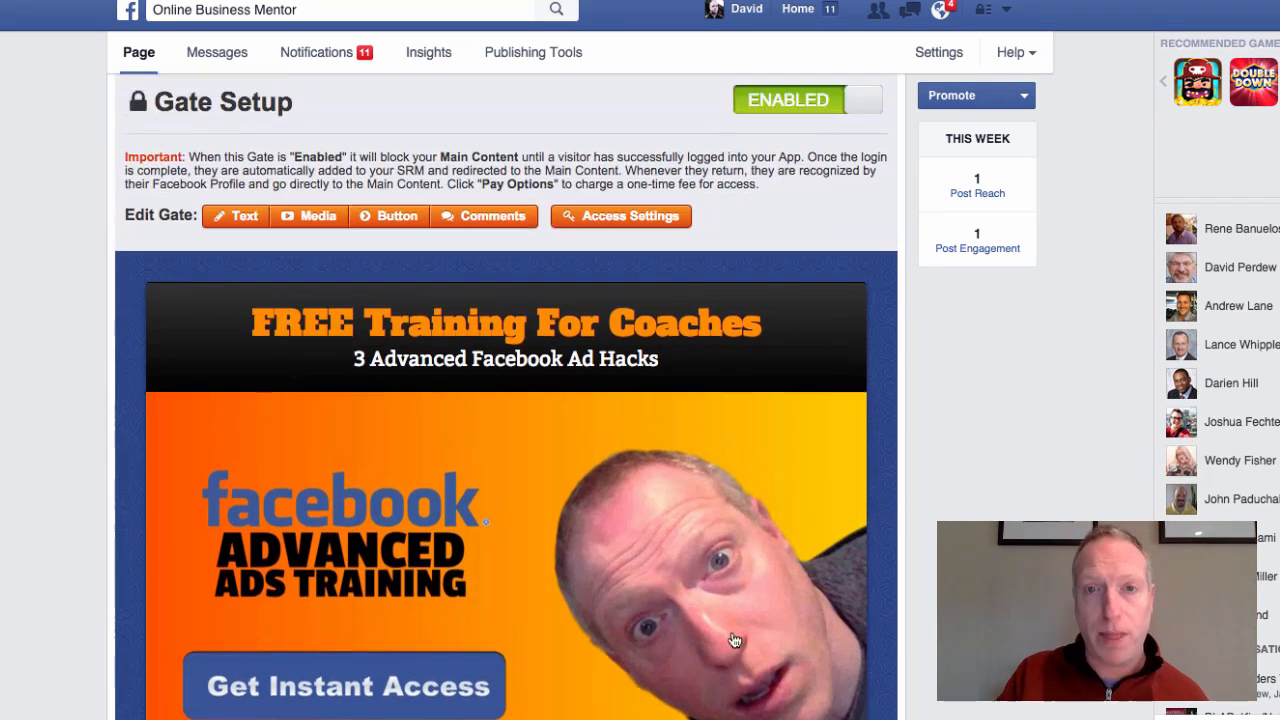
pyautogui.scroll(2, 703, 370)
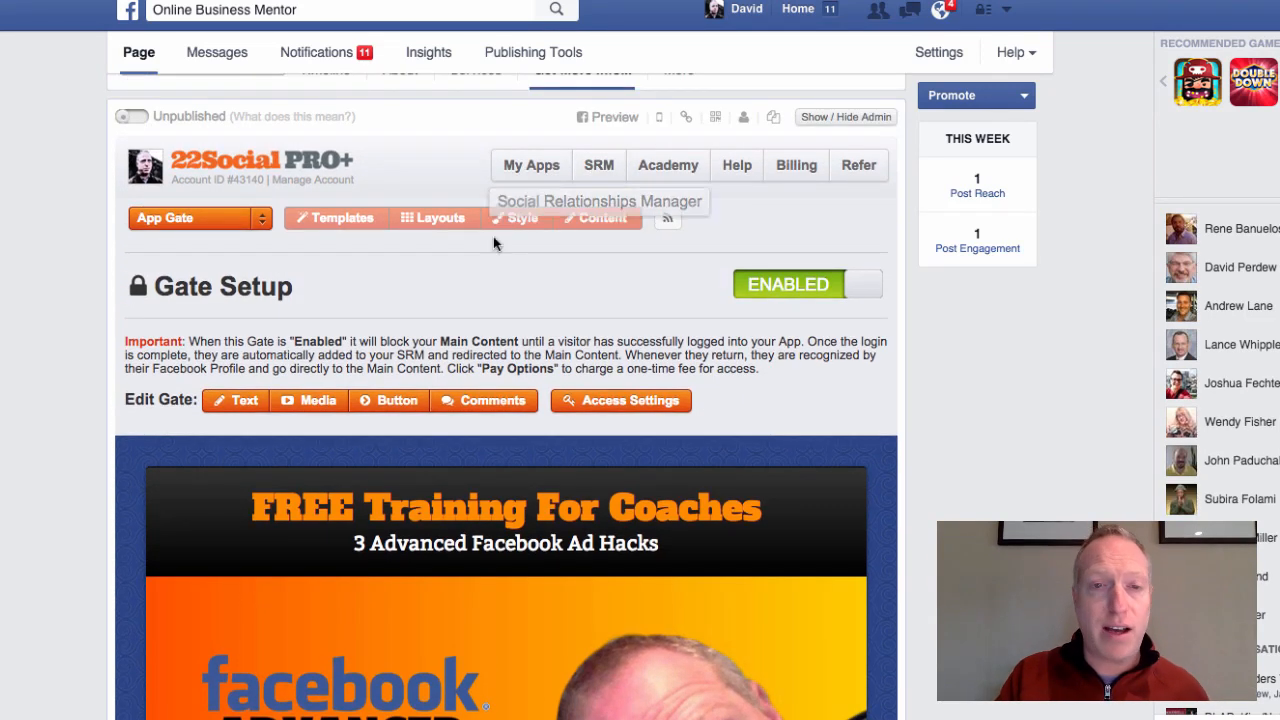
pyautogui.click(597, 172)
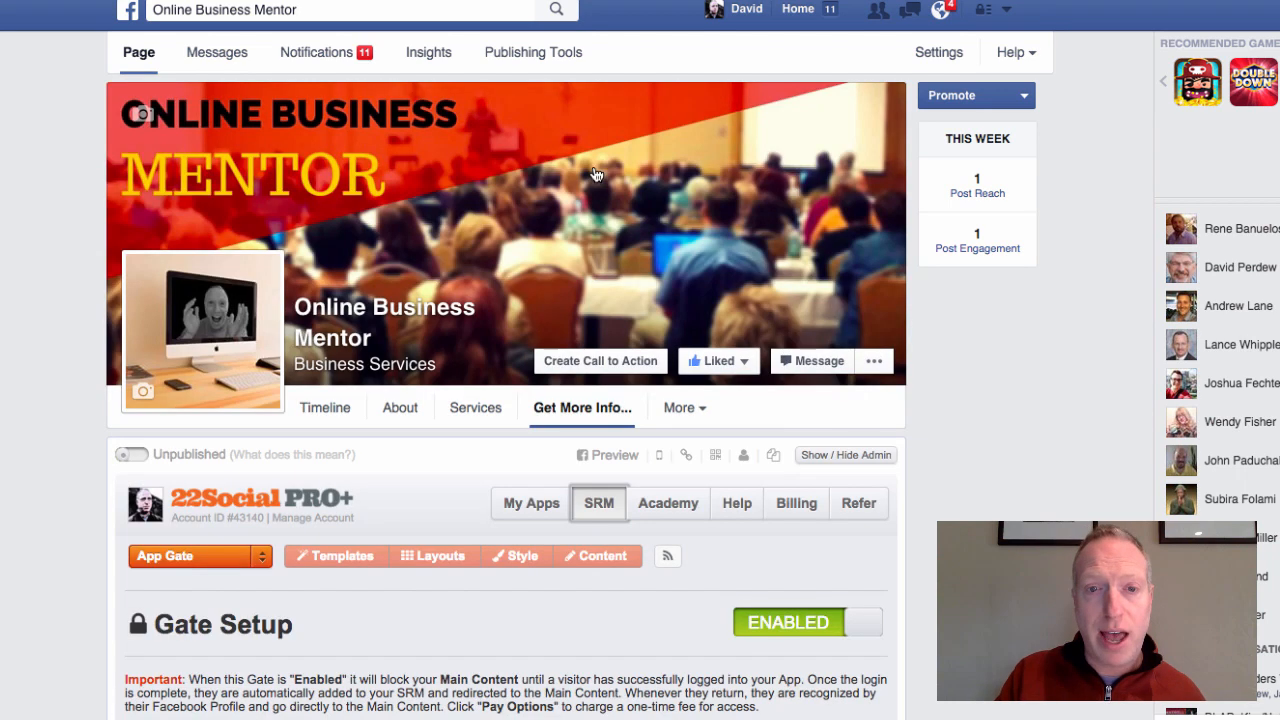
pyautogui.scroll(-3, 592, 569)
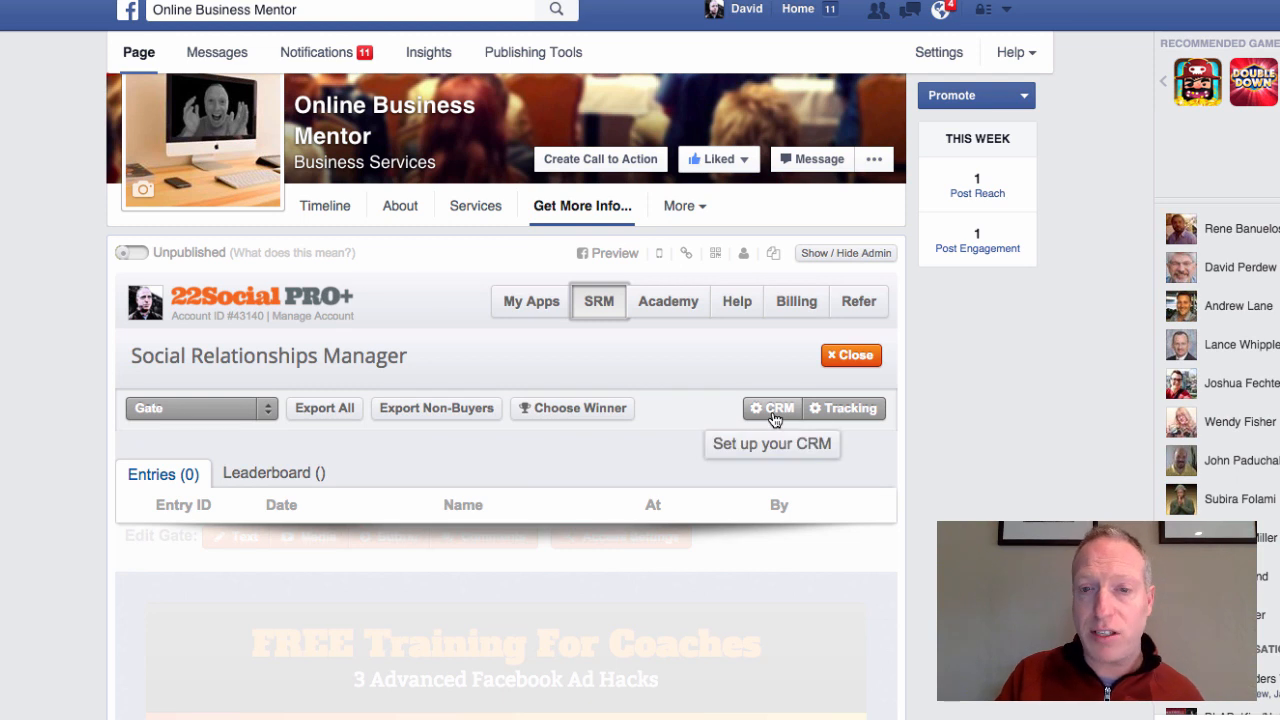
pyautogui.click(775, 411)
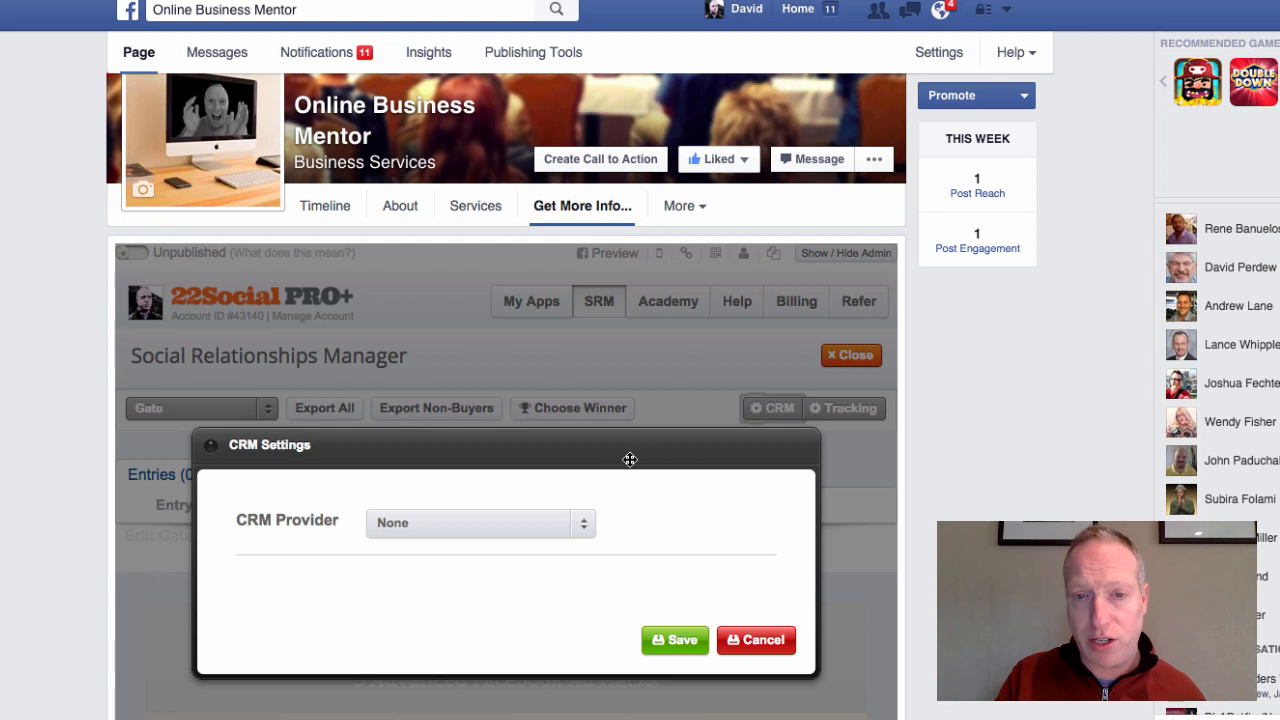
# - Set the CRM provider to GetResponse Form - New
pyautogui.scroll(-3, 629, 458)
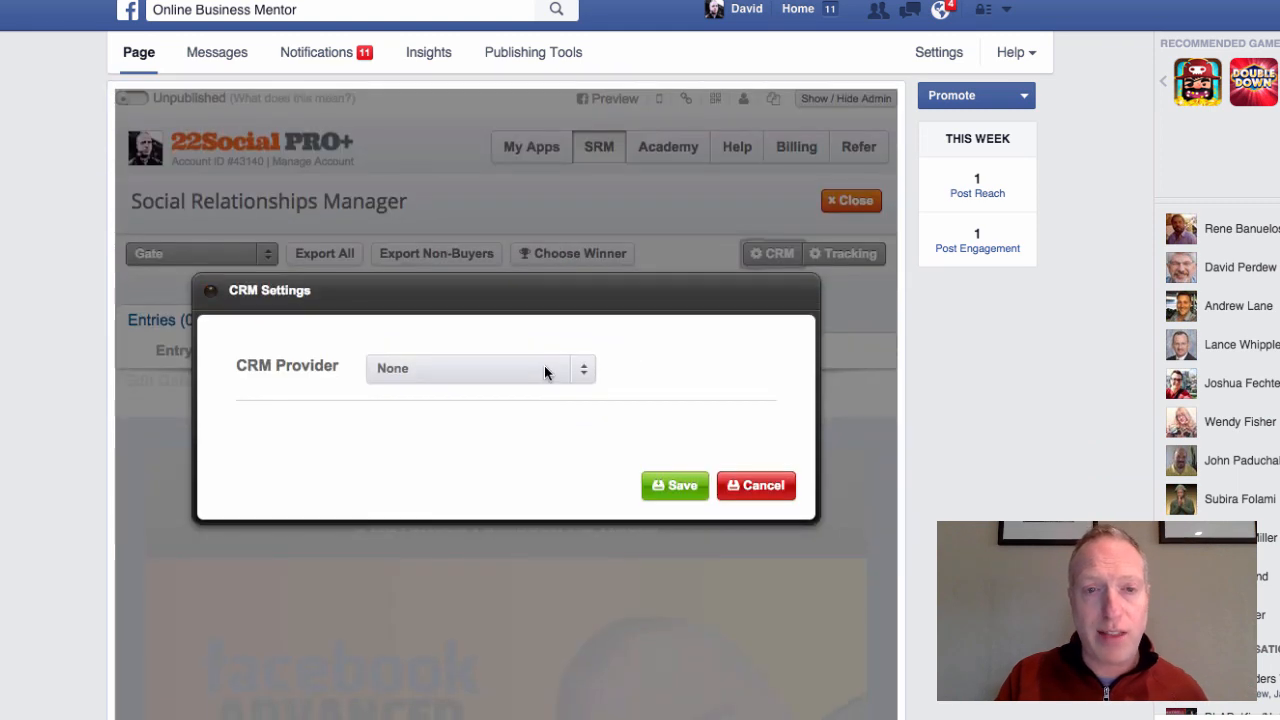
pyautogui.click(544, 369)
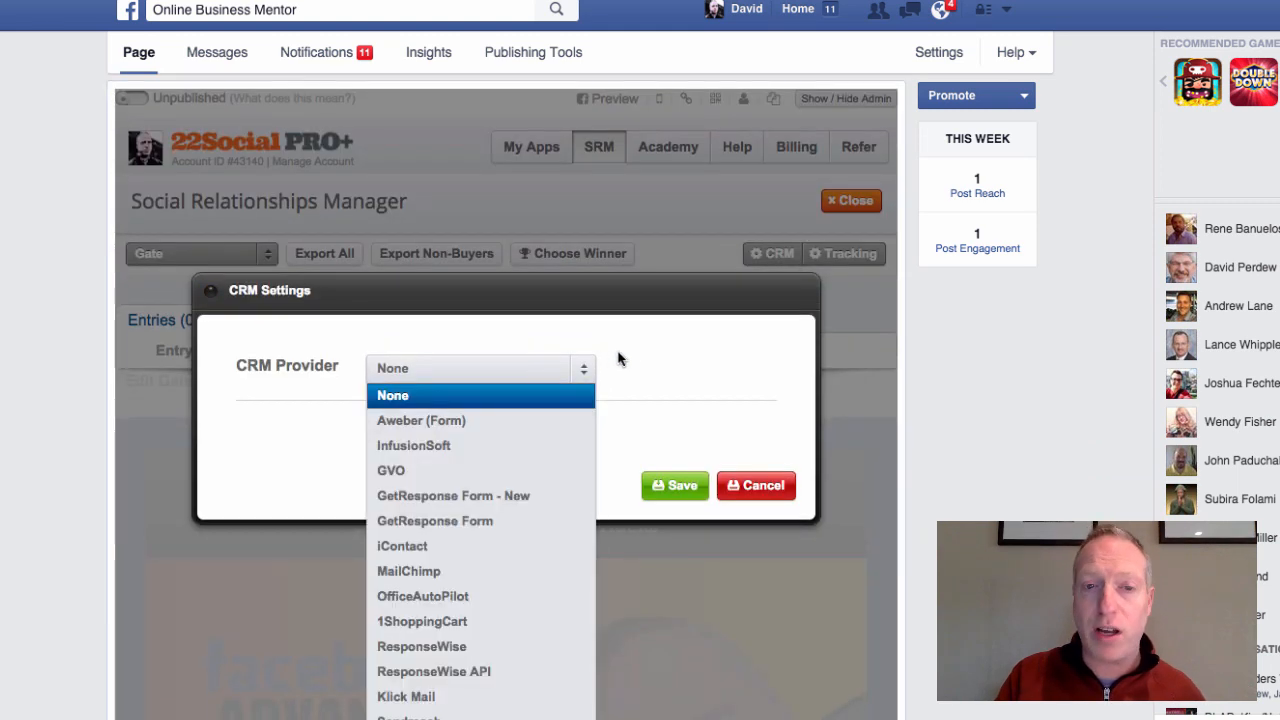
pyautogui.scroll(-1, 617, 360)
pyautogui.scroll(-3, 618, 358)
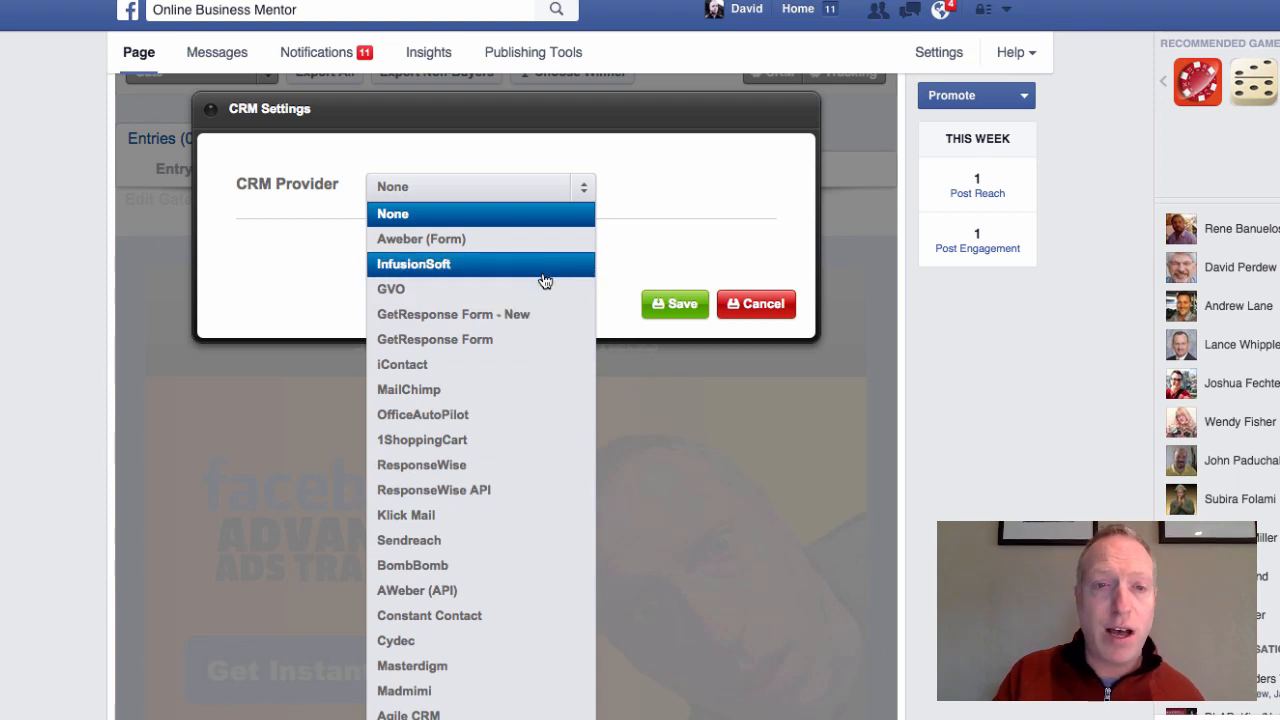
pyautogui.click(384, 316)
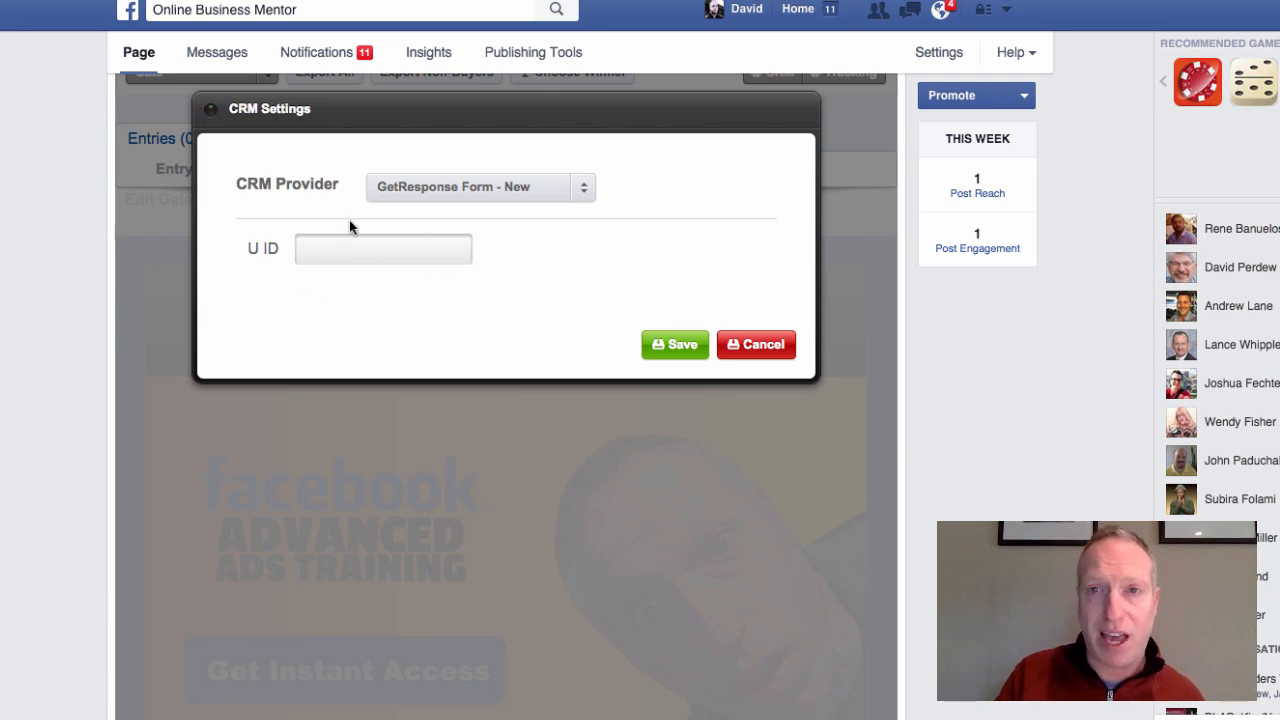
# - Switch to GetResponse and copy the token of the bom_7mistakes campaign
pyautogui.hotkey('ctrl', 'Tab')
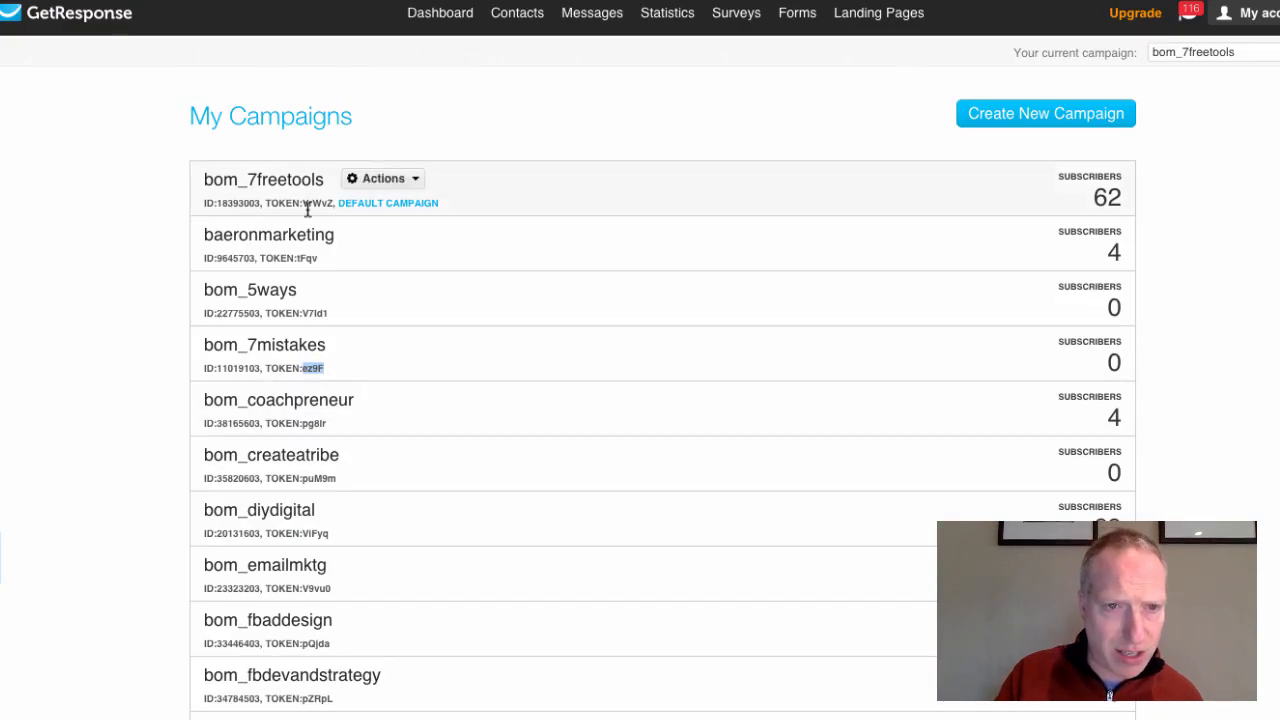
pyautogui.rightClick(312, 370)
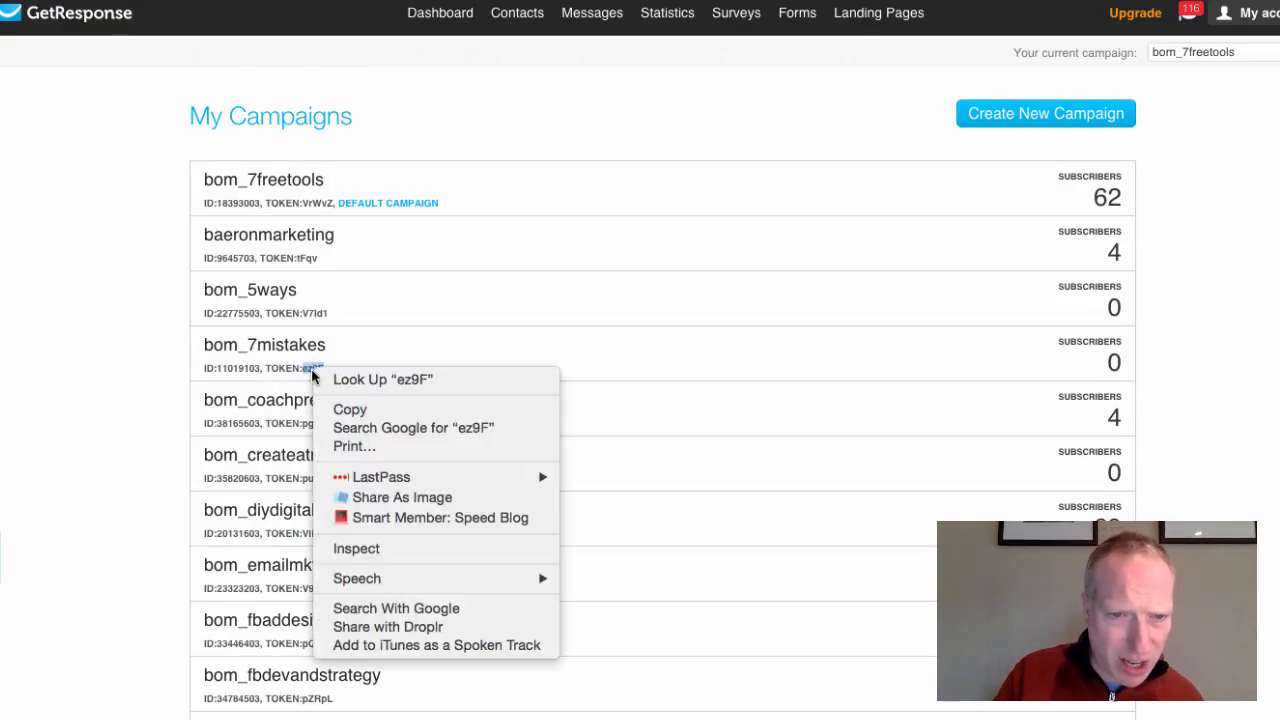
pyautogui.click(358, 412)
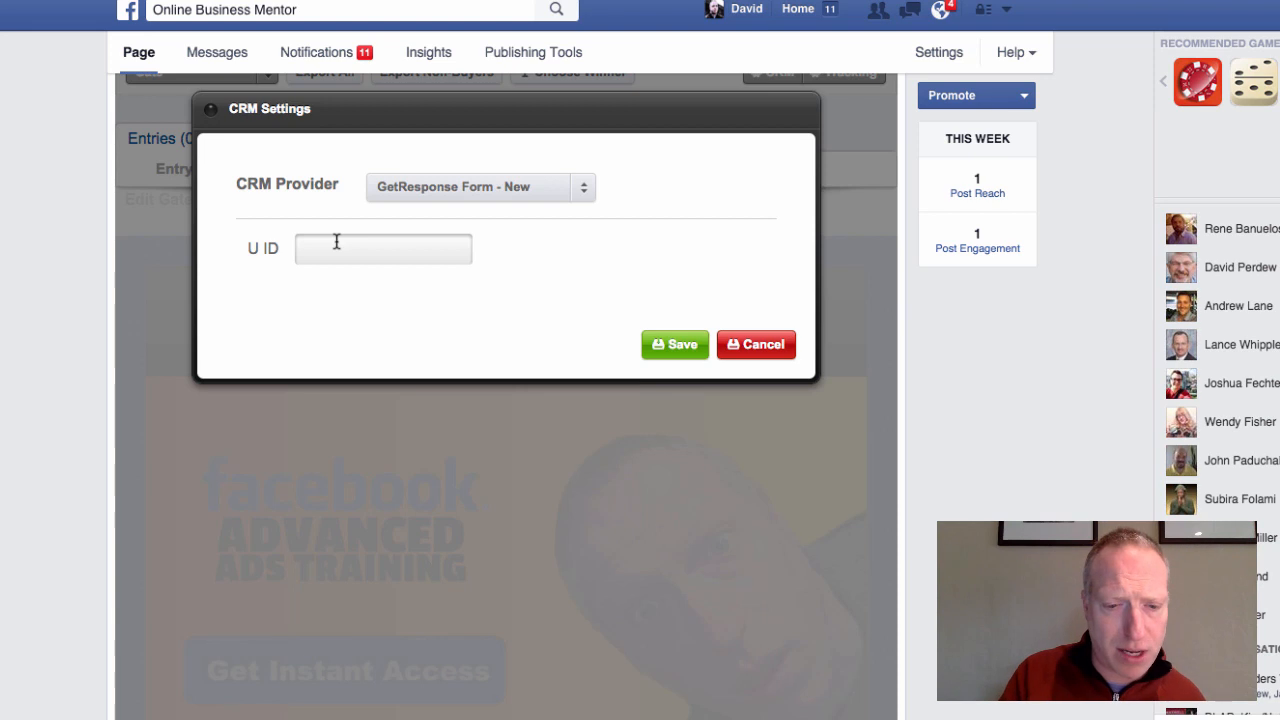
# - Paste the campaign token as the U ID, save the CRM settings and close the Social Relationships Manager
pyautogui.click(336, 242)
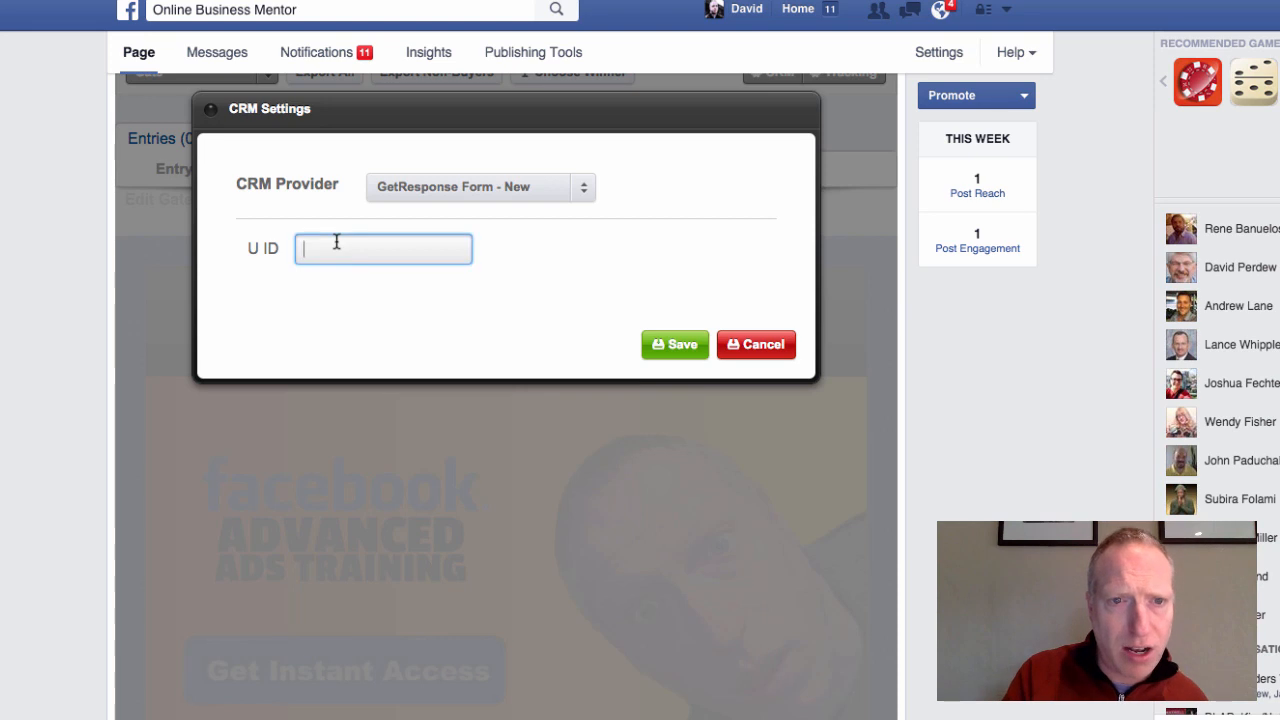
pyautogui.press('super+v')
pyautogui.click(661, 345)
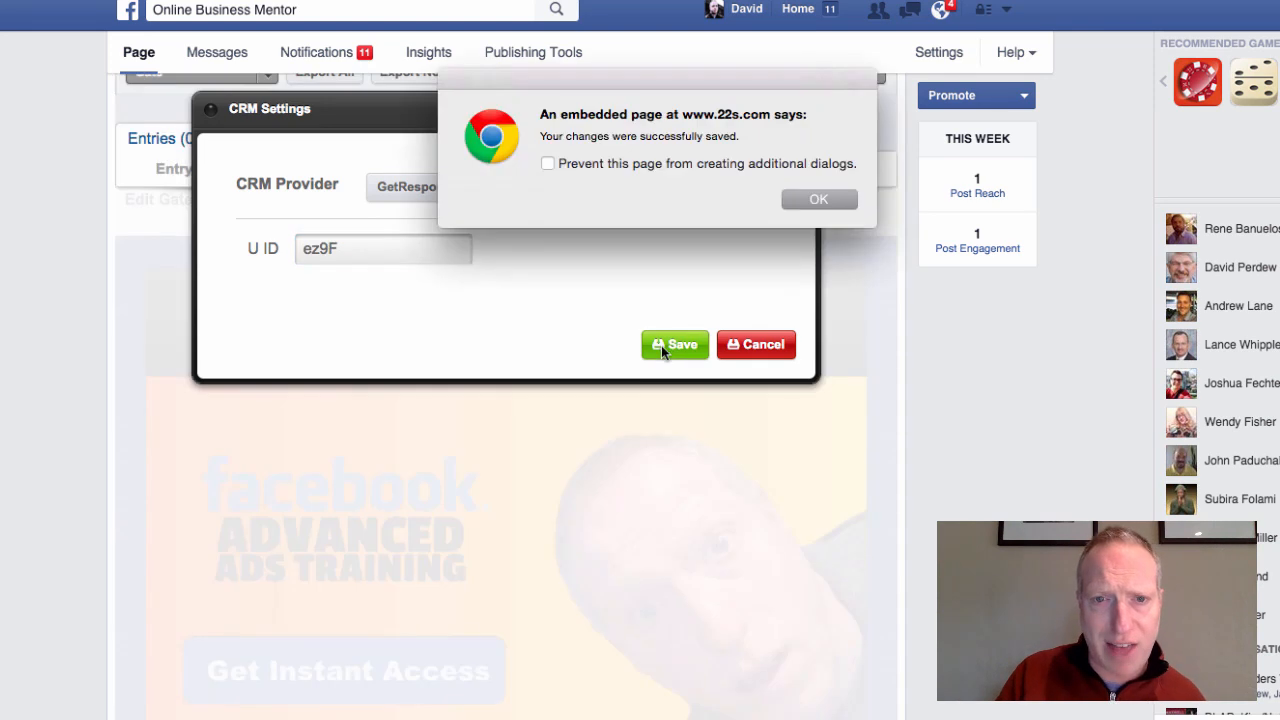
pyautogui.click(816, 199)
pyautogui.scroll(1, 425, 465)
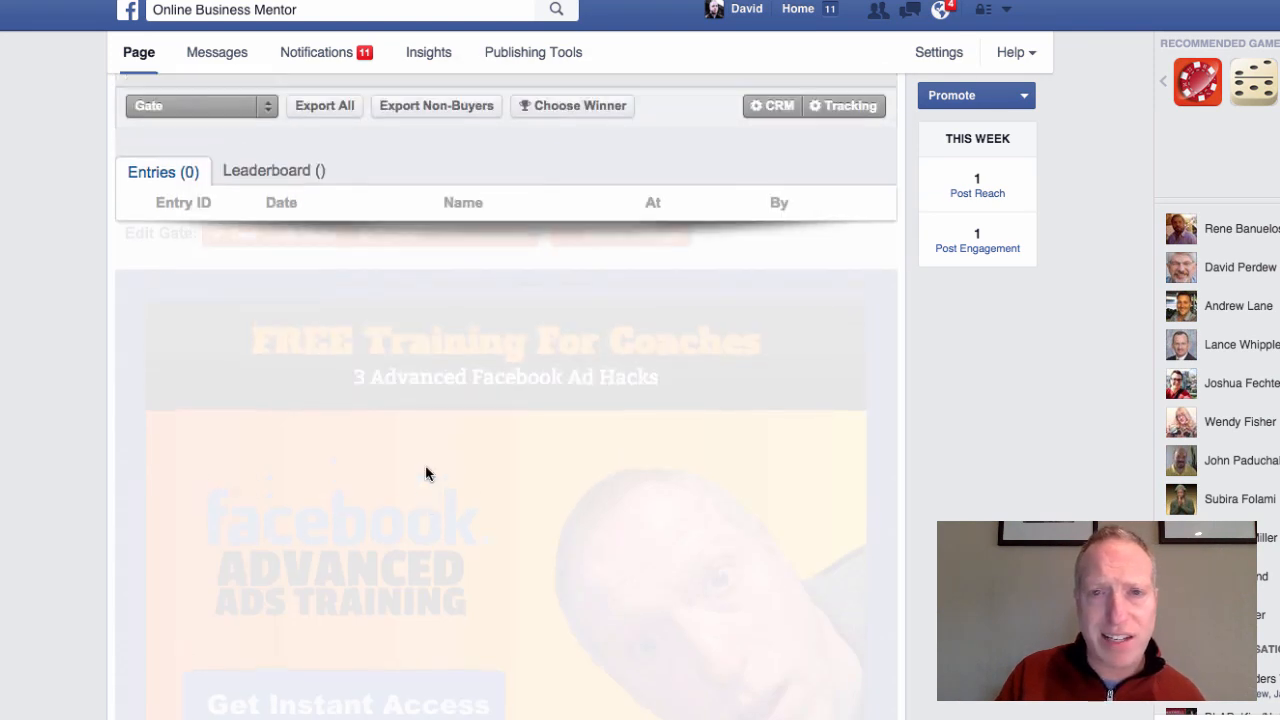
pyautogui.scroll(2, 425, 473)
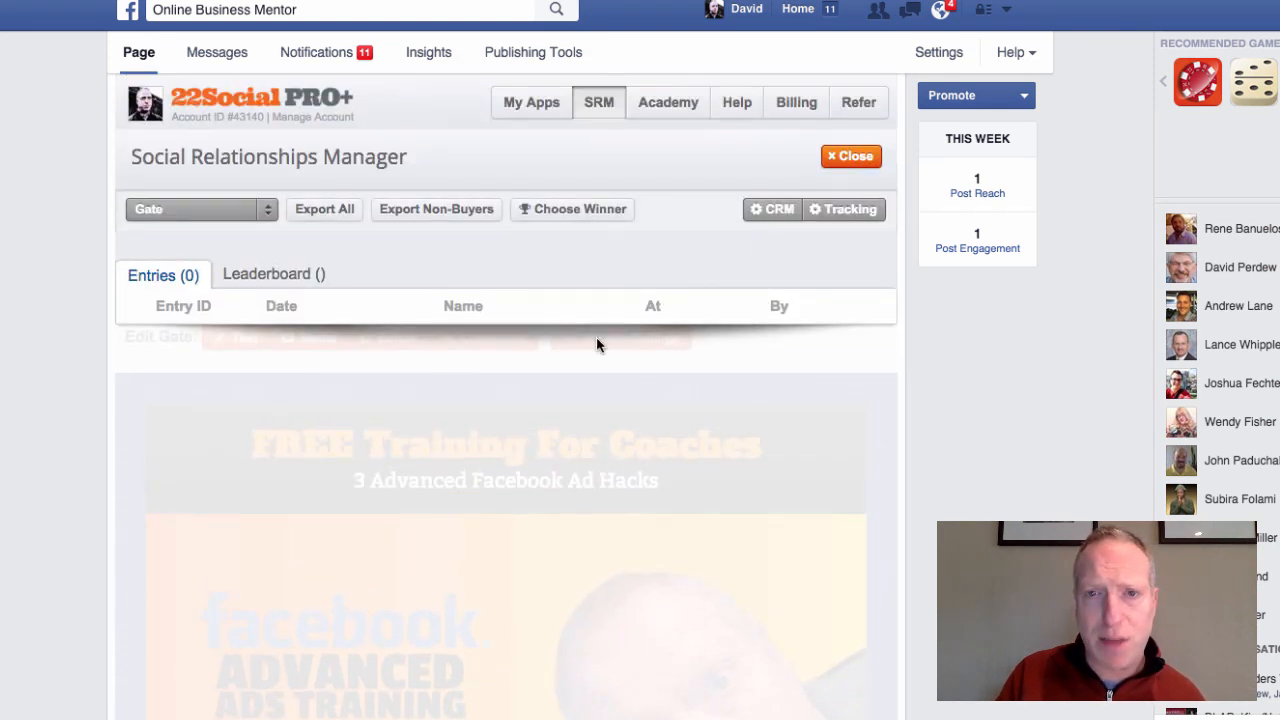
pyautogui.click(853, 158)
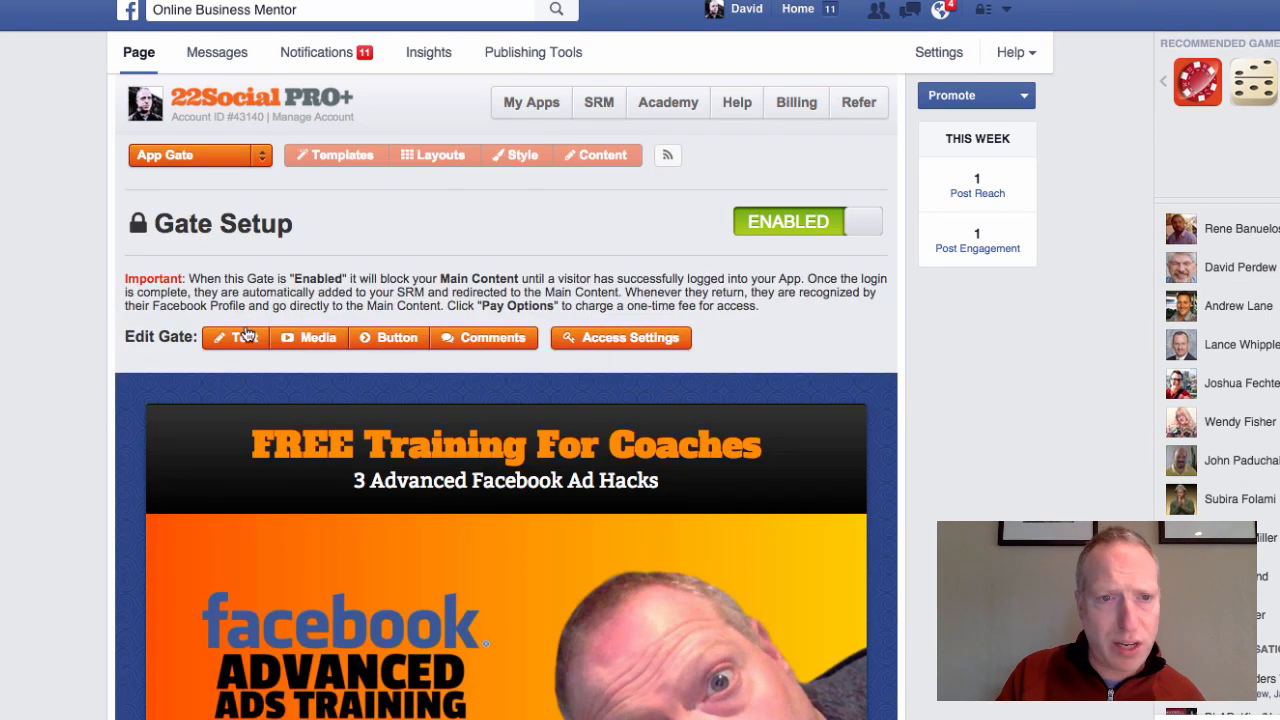
# - Open the gate's button settings and make the GetResponse Form ID ready for entry
pyautogui.scroll(-2, 54, 453)
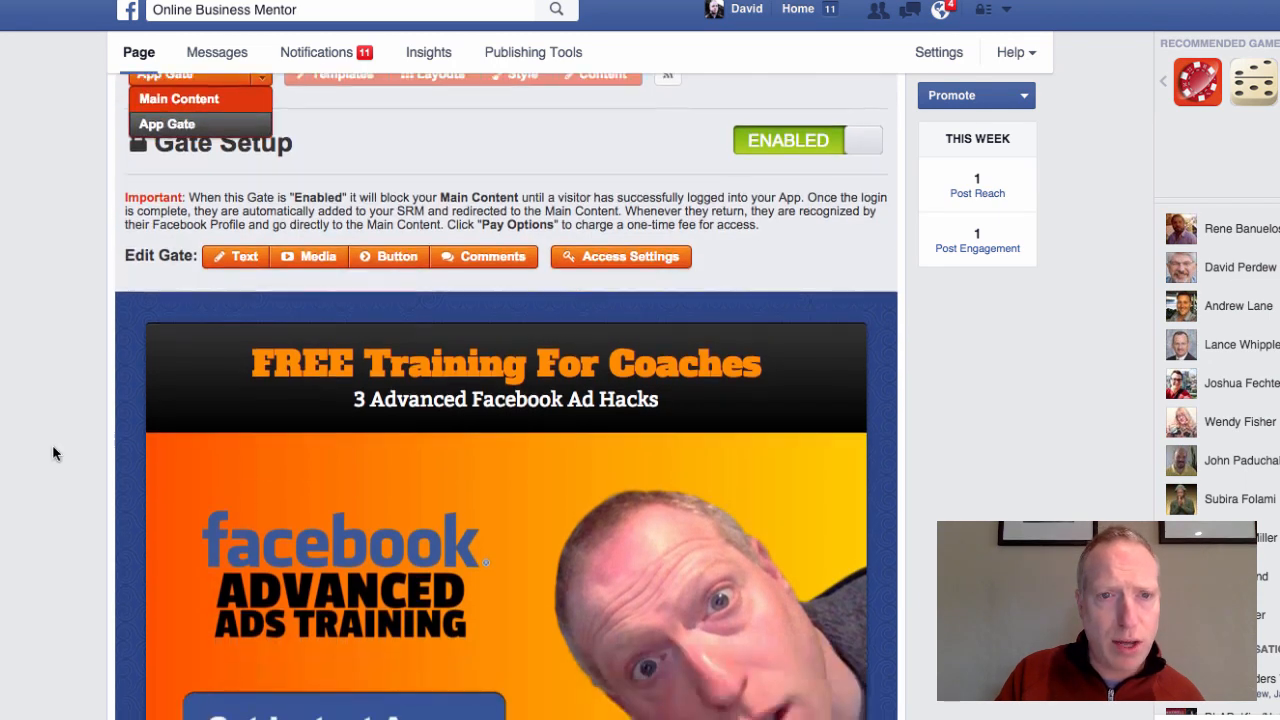
pyautogui.scroll(-2, 54, 453)
pyautogui.click(395, 163)
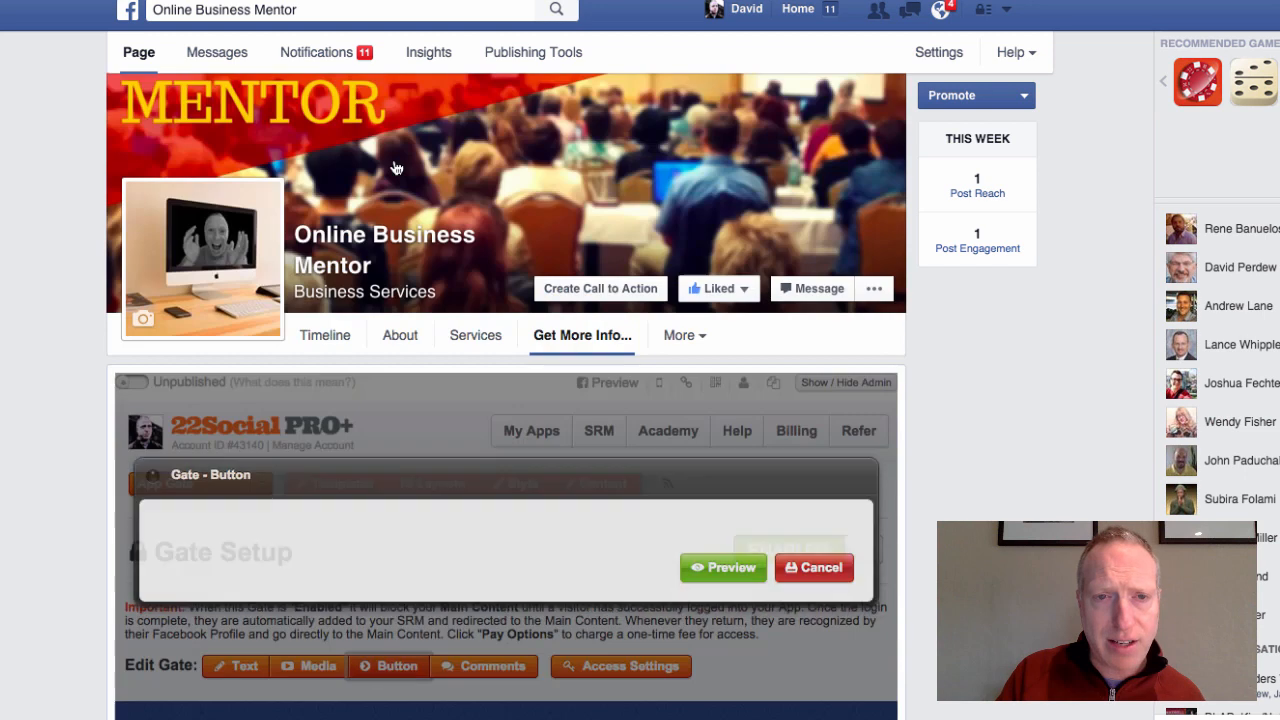
pyautogui.scroll(-7, 117, 476)
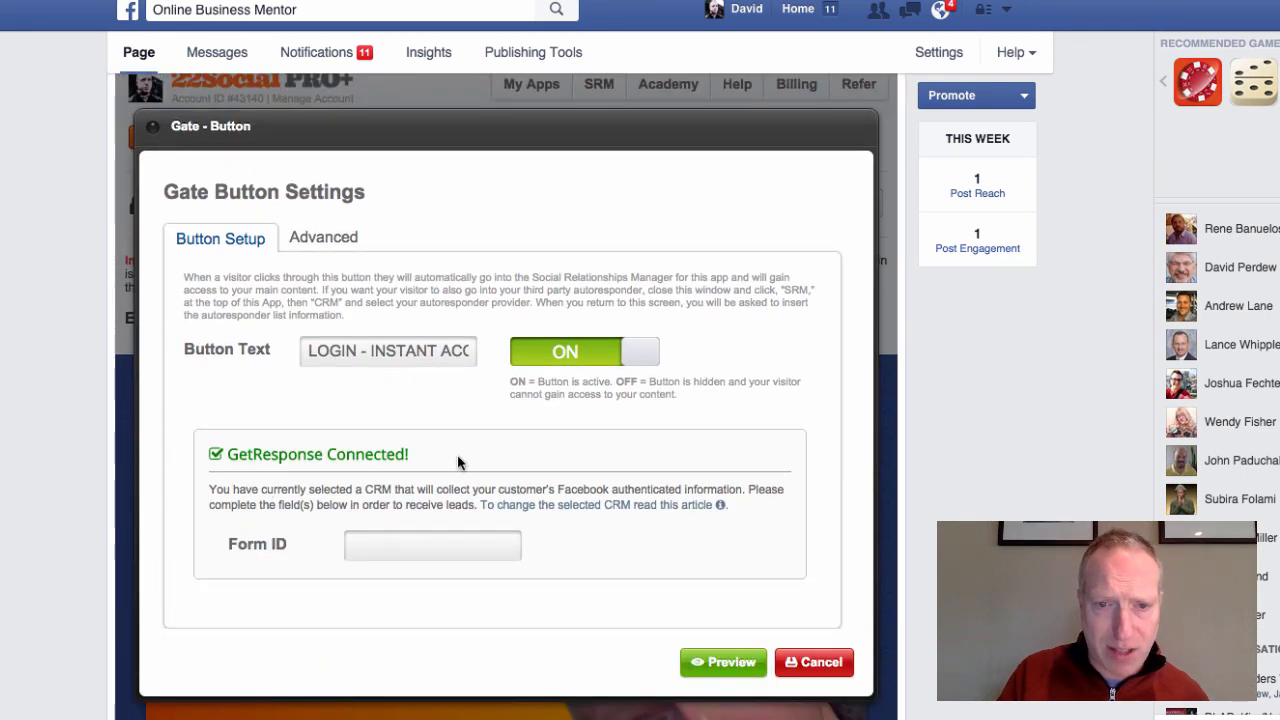
pyautogui.click(350, 546)
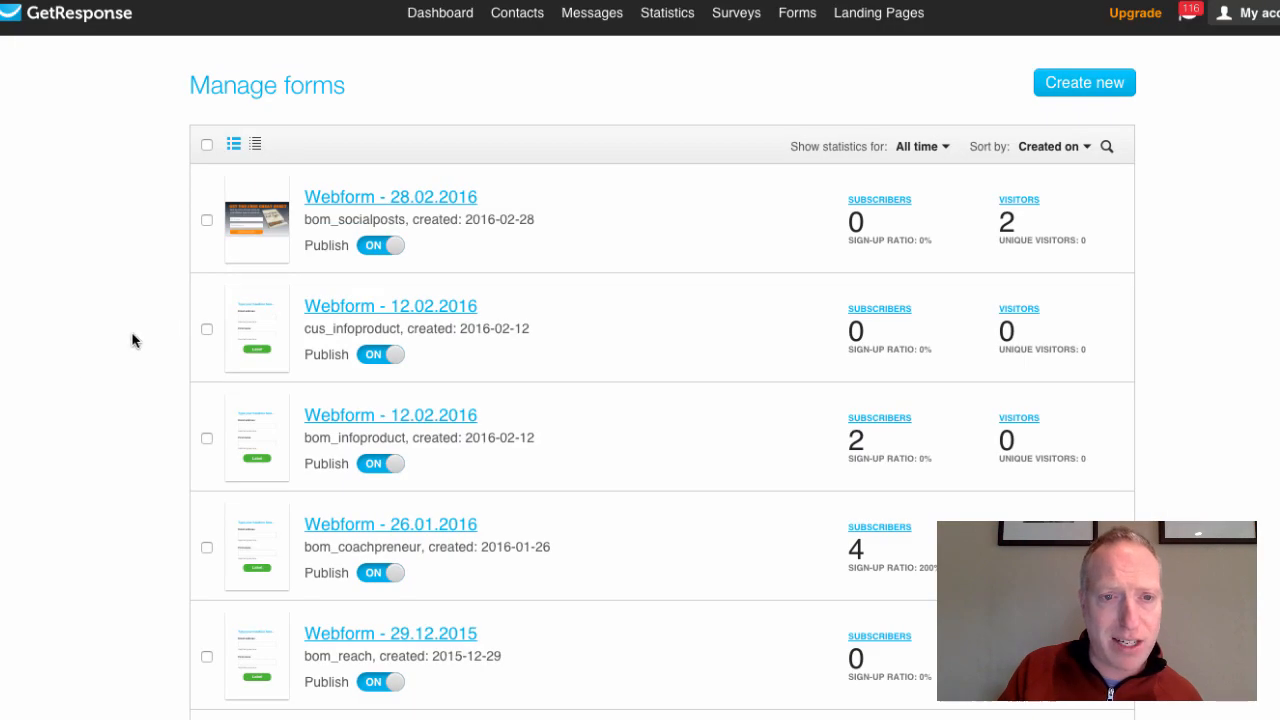
# - Find the scroll signup form in the GetResponse forms list, view its settings and close them
pyautogui.scroll(-2, 84, 385)
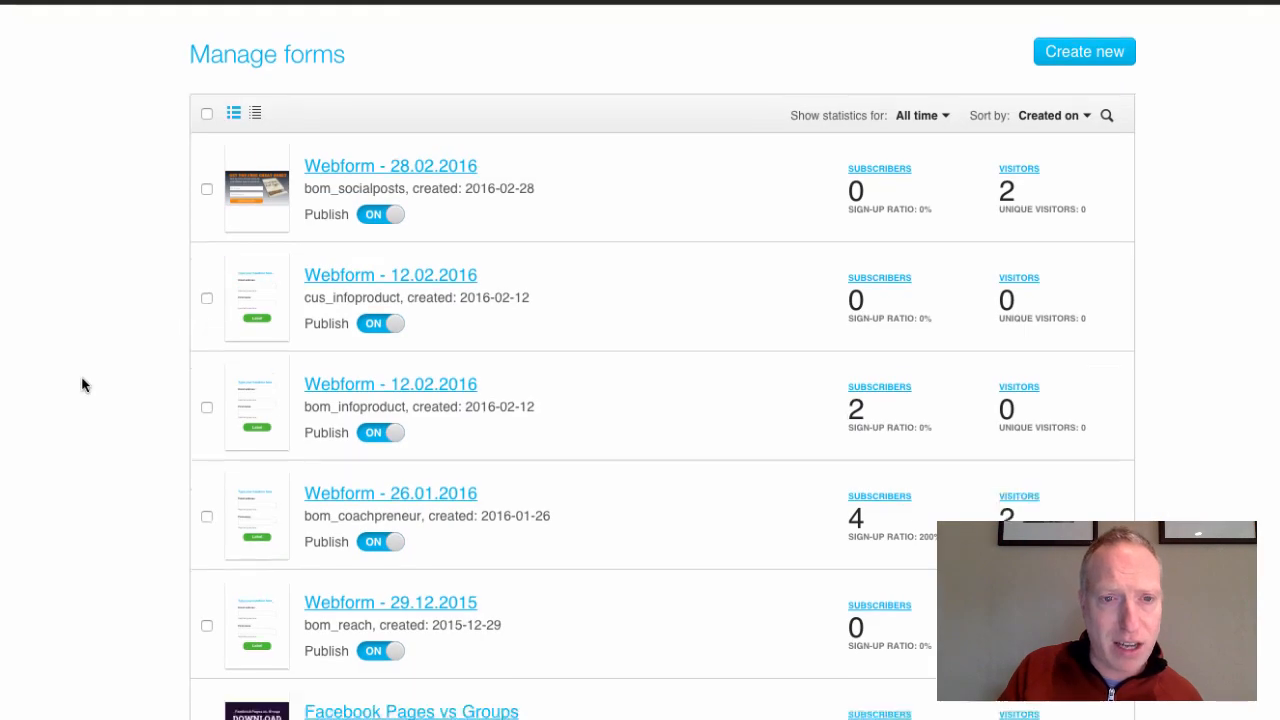
pyautogui.scroll(-3, 84, 385)
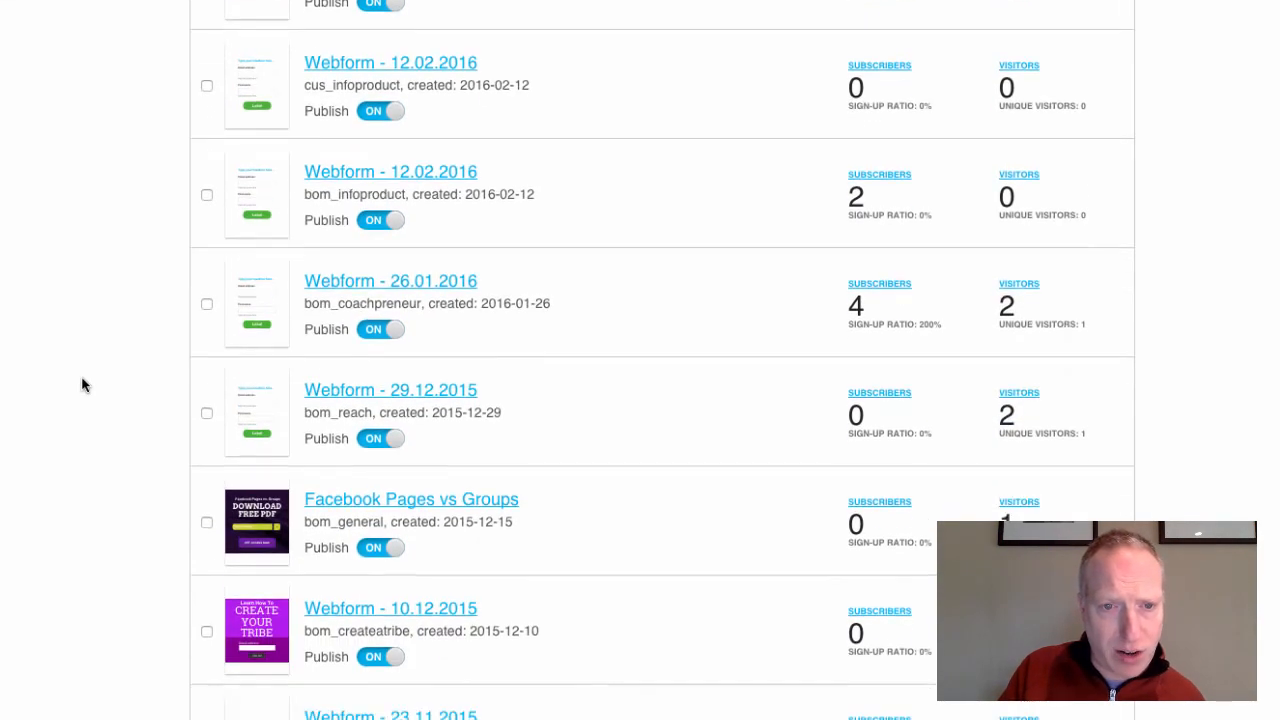
pyautogui.scroll(-5, 503, 340)
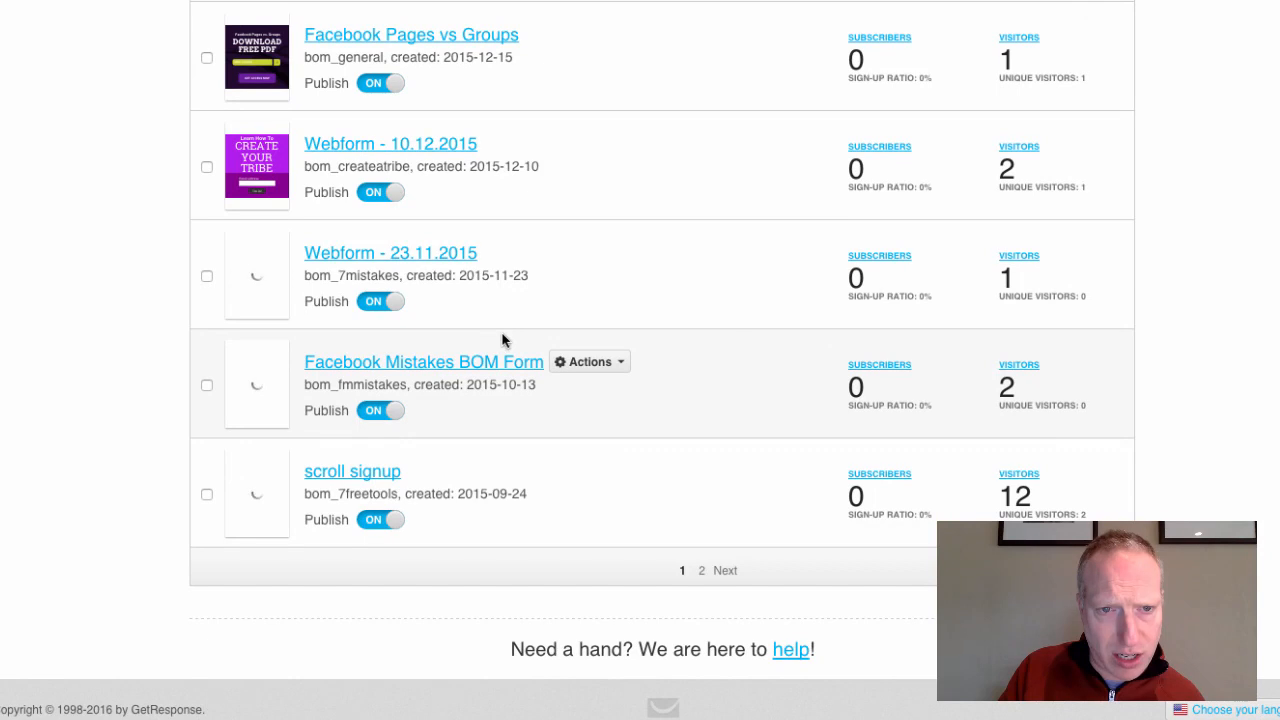
pyautogui.click(330, 472)
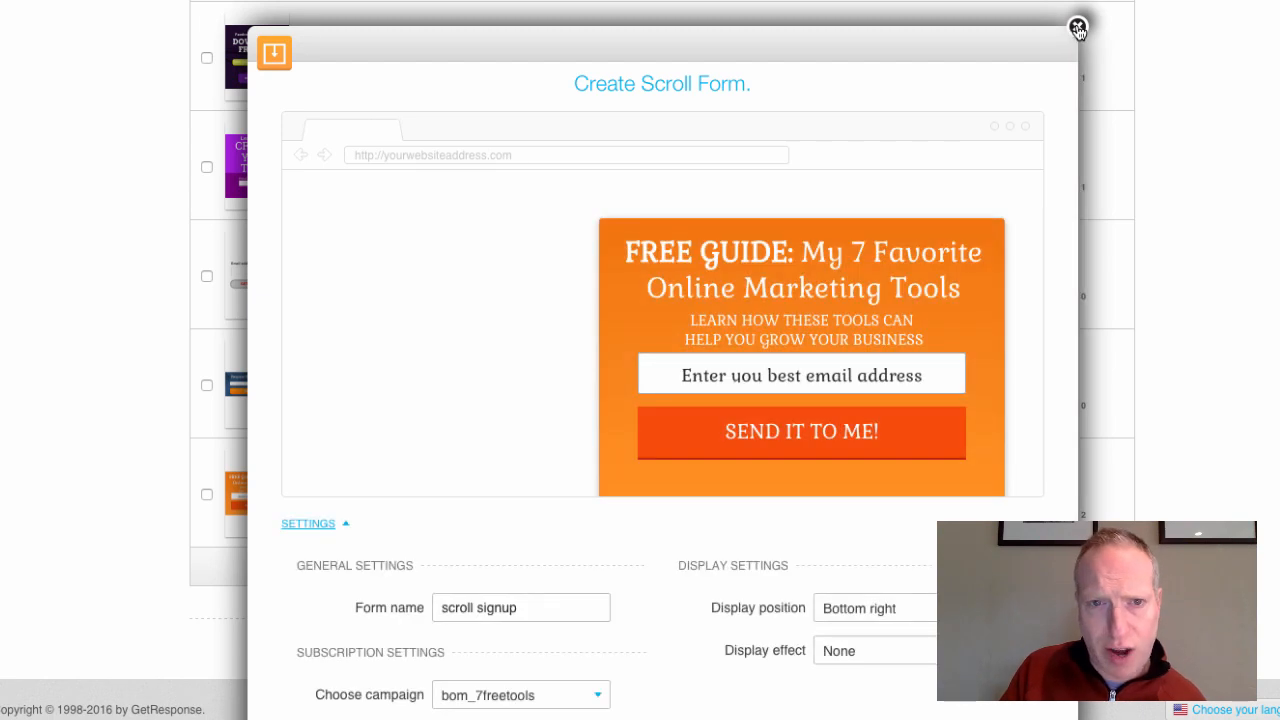
pyautogui.click(1078, 28)
# - Open the scroll signup form's web page and copy the webforms_id number from its address
pyautogui.moveTo(418, 472)
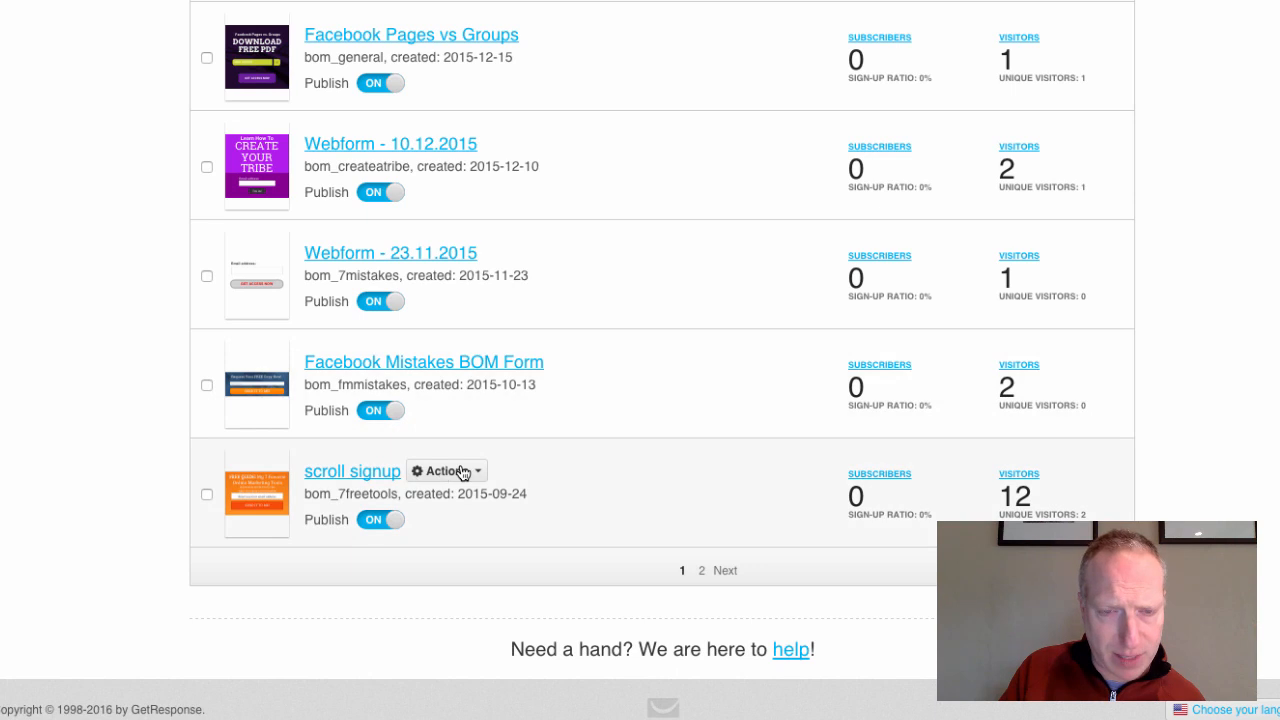
pyautogui.click(463, 472)
pyautogui.click(460, 500)
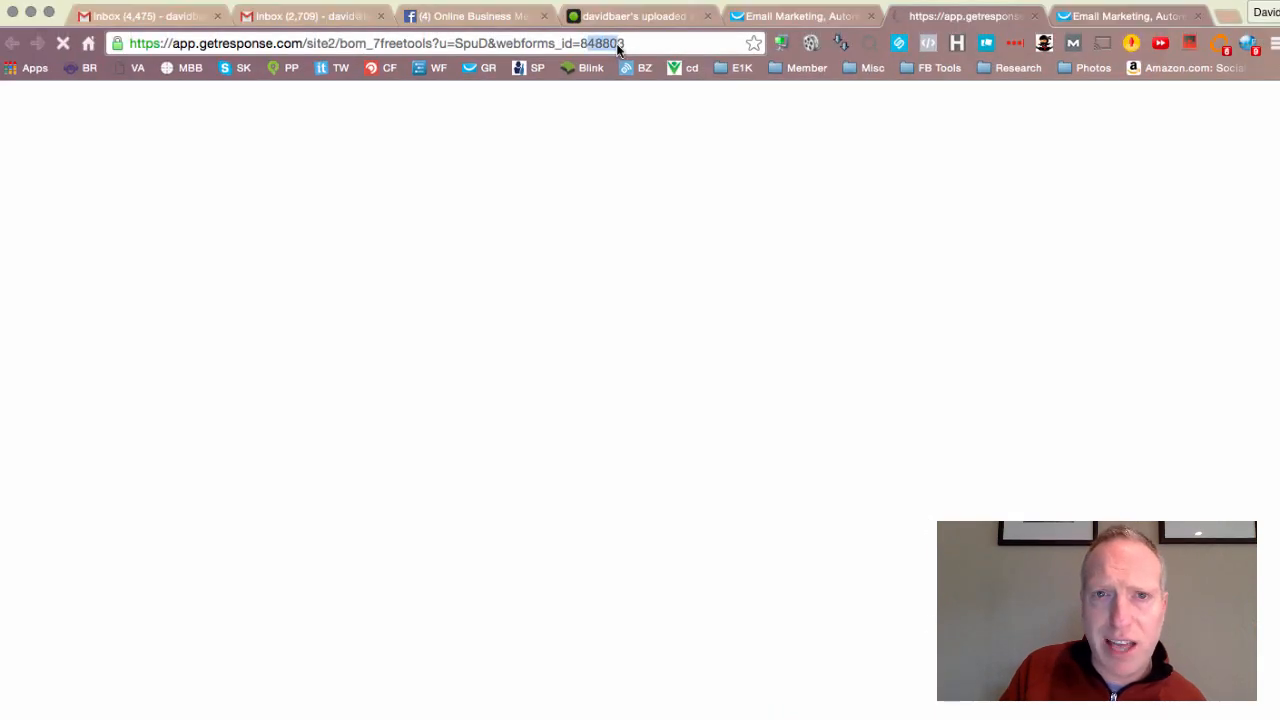
pyautogui.doubleClick(627, 44)
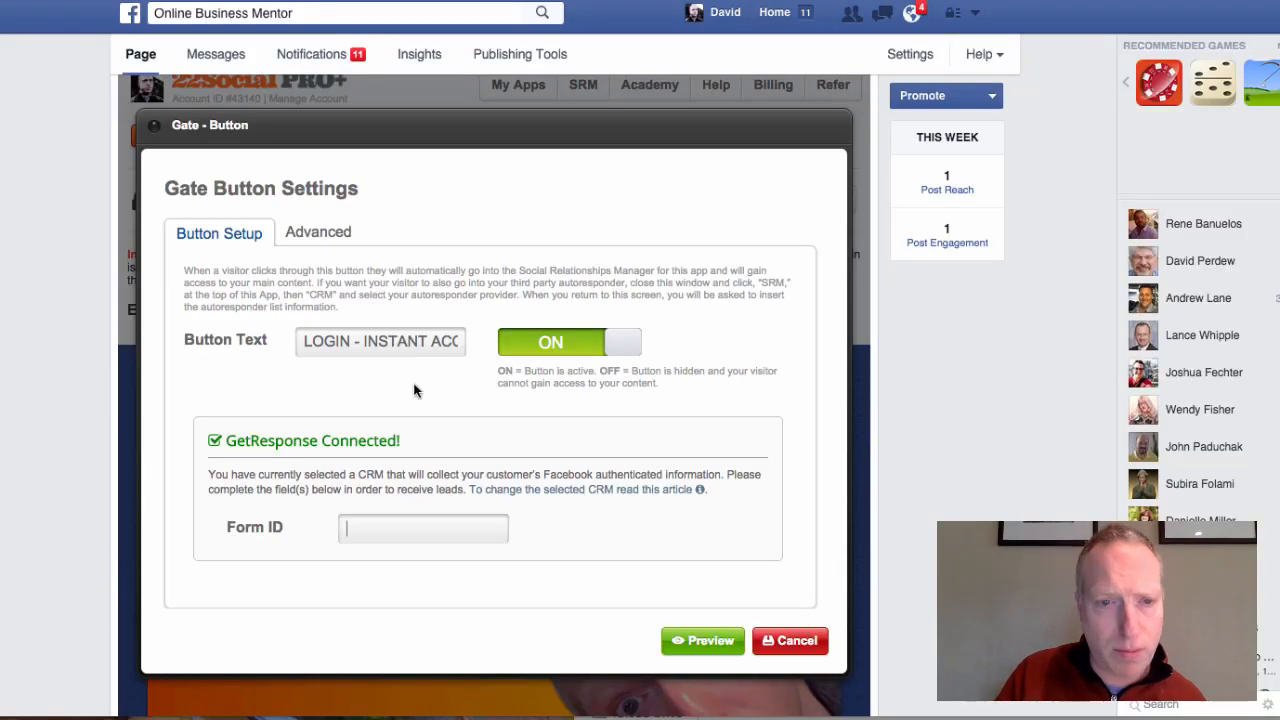
# - Set the gate button's Form ID to 848803 in the 22Social settings and save the gate changes
pyautogui.hotkey('ctrl', 'v')
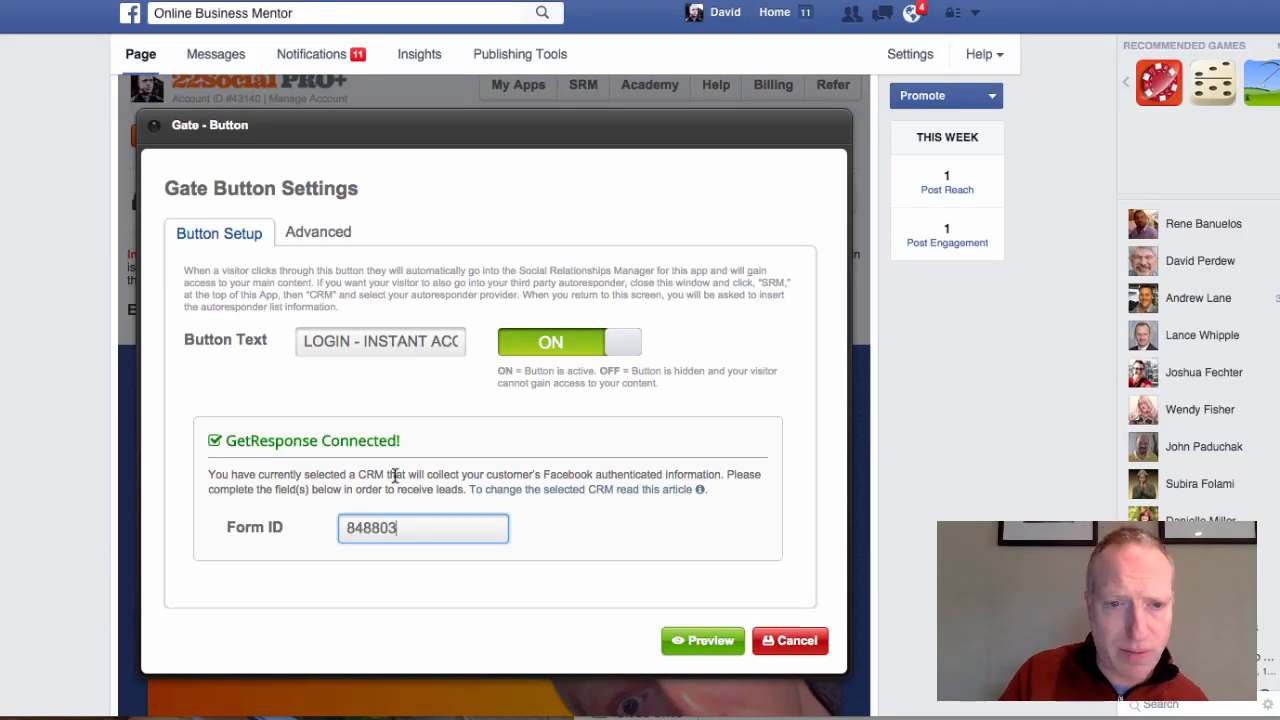
pyautogui.click(725, 640)
pyautogui.scroll(-8, 608, 500)
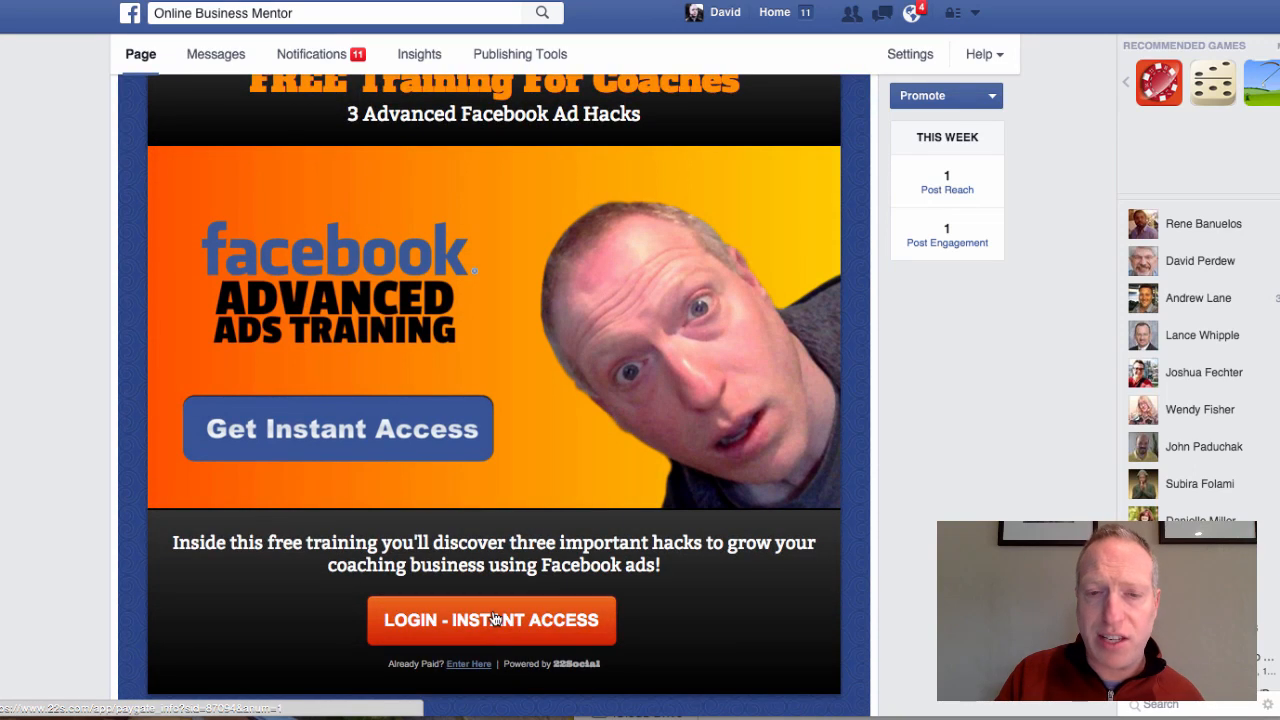
pyautogui.scroll(10, 597, 565)
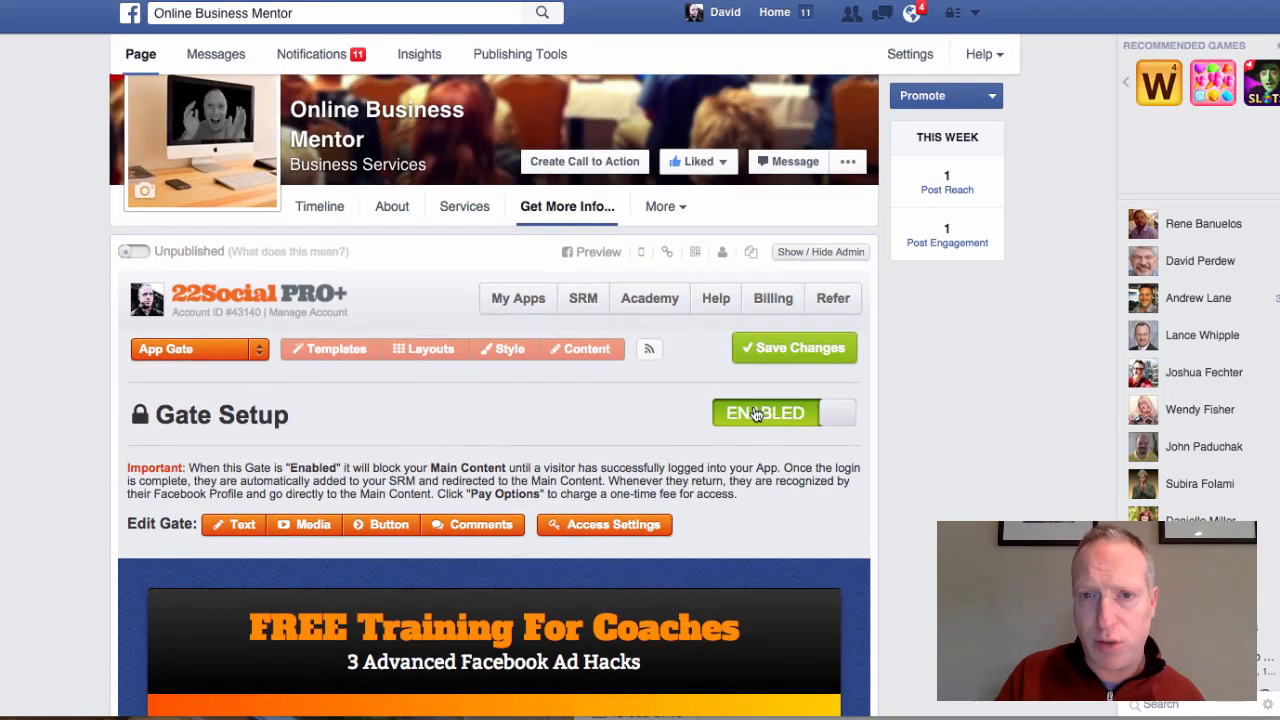
pyautogui.click(823, 343)
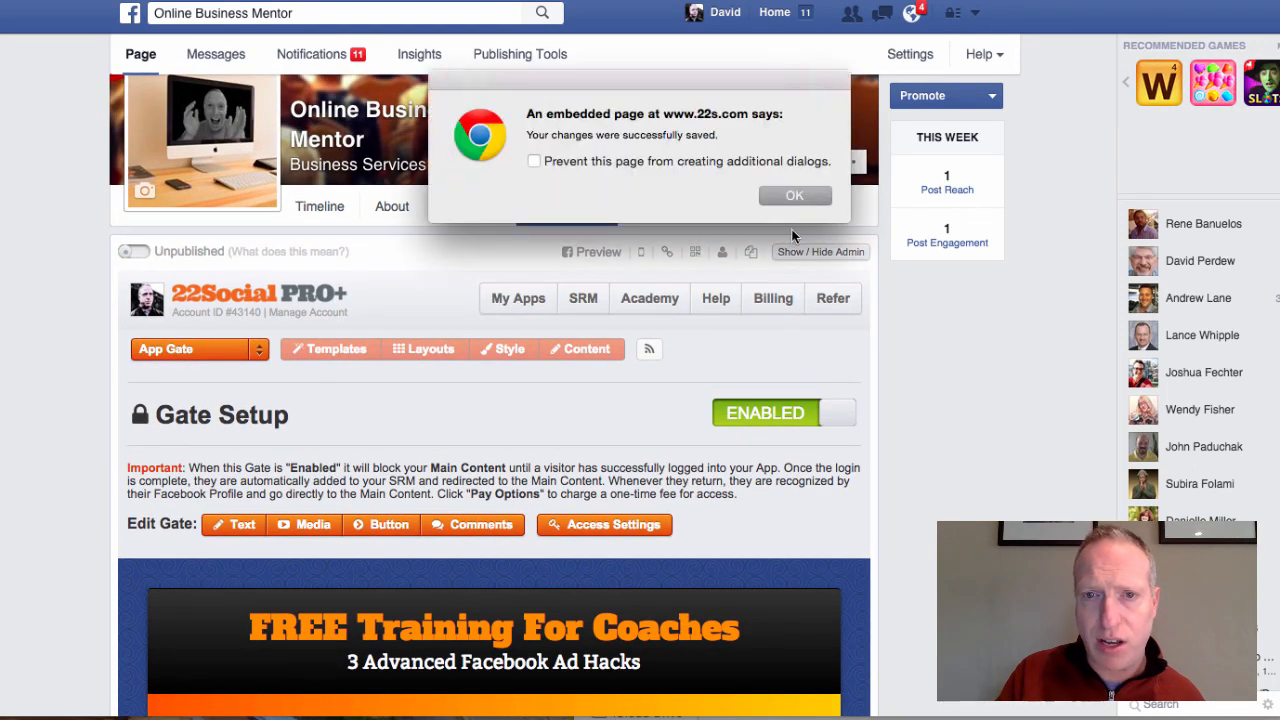
pyautogui.click(807, 196)
# - Test the gate's LOGIN - INSTANT ACCESS link and examine the prefilled e-mail on the confirmation page
pyautogui.scroll(-7, 580, 493)
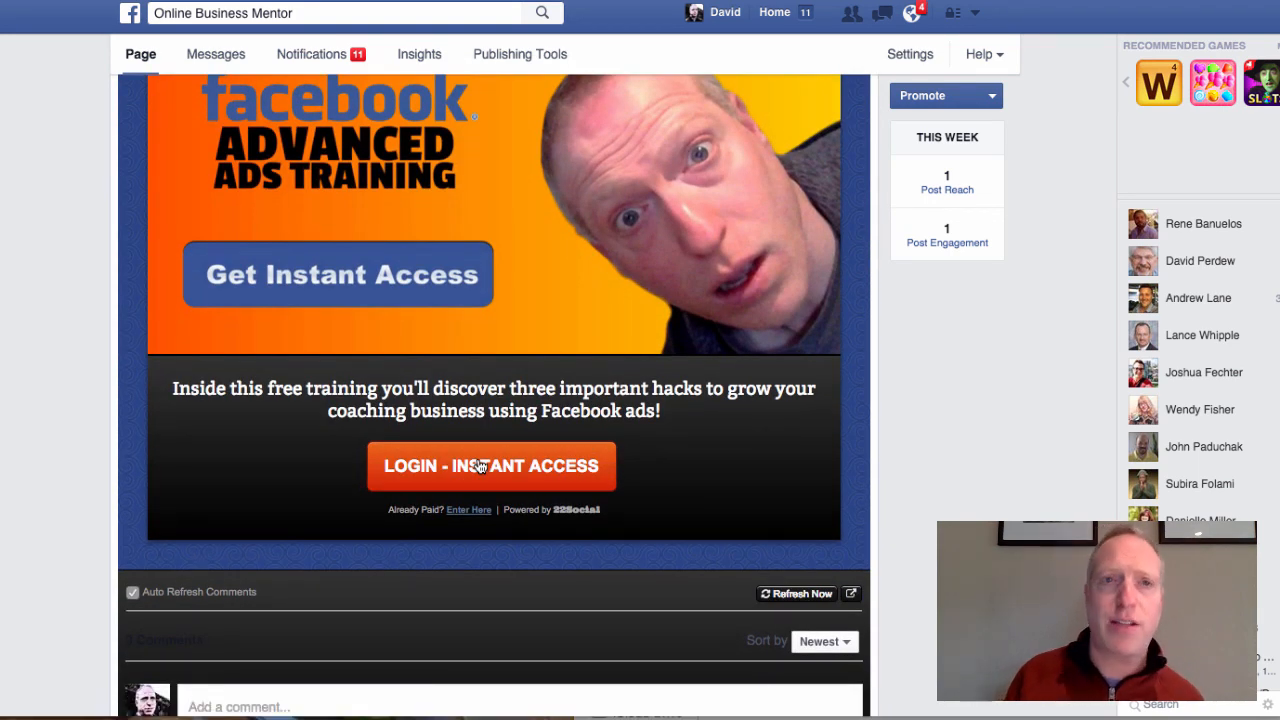
pyautogui.click(480, 467)
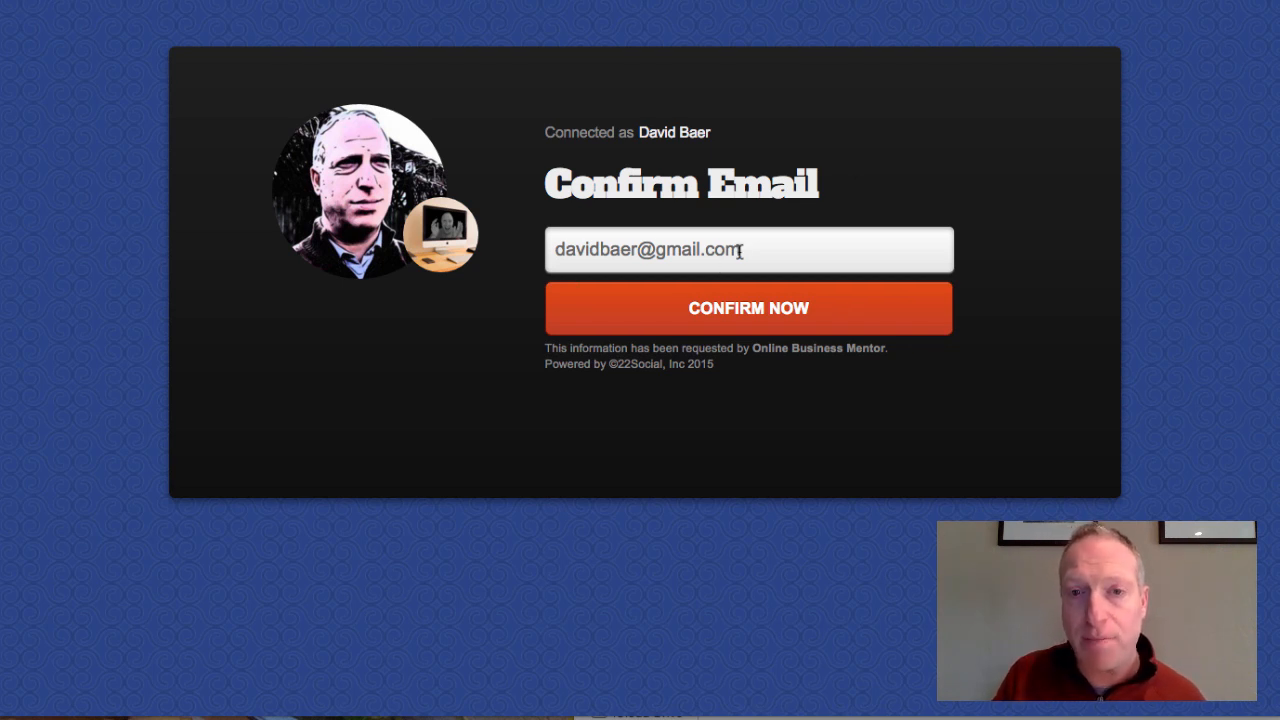
pyautogui.moveTo(740, 251); pyautogui.dragTo(553, 251)
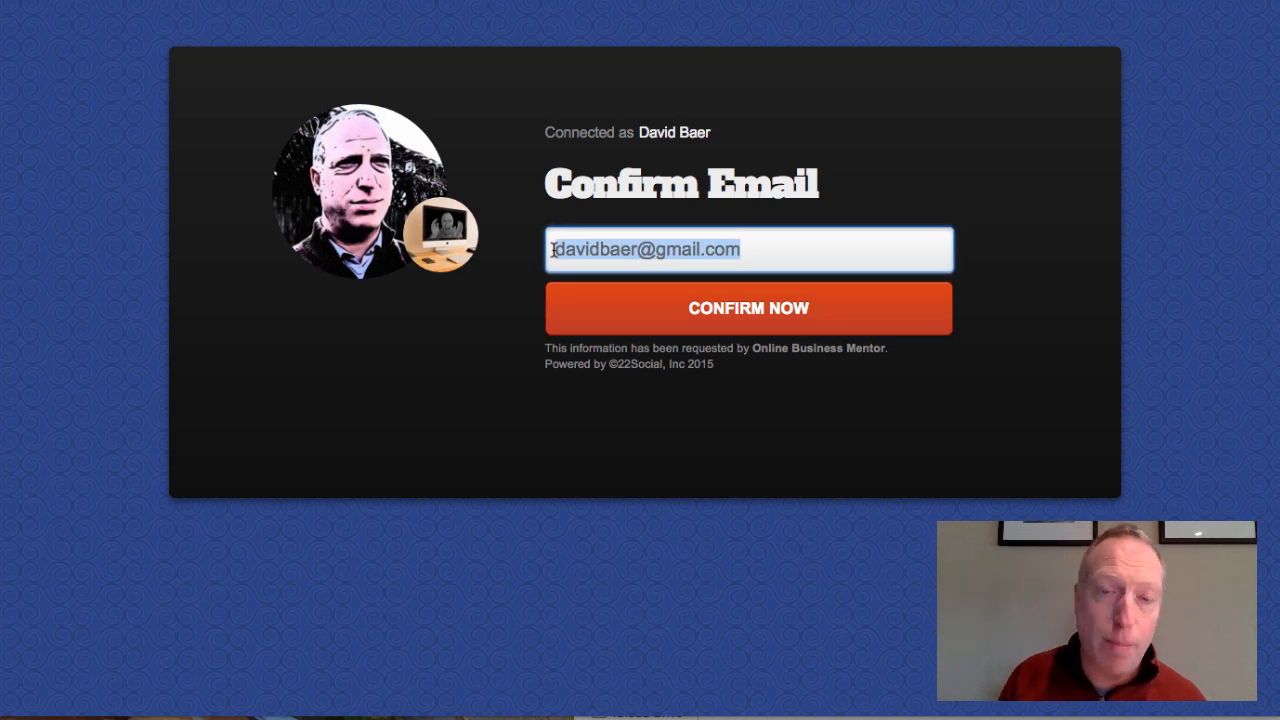
pyautogui.click(745, 245)
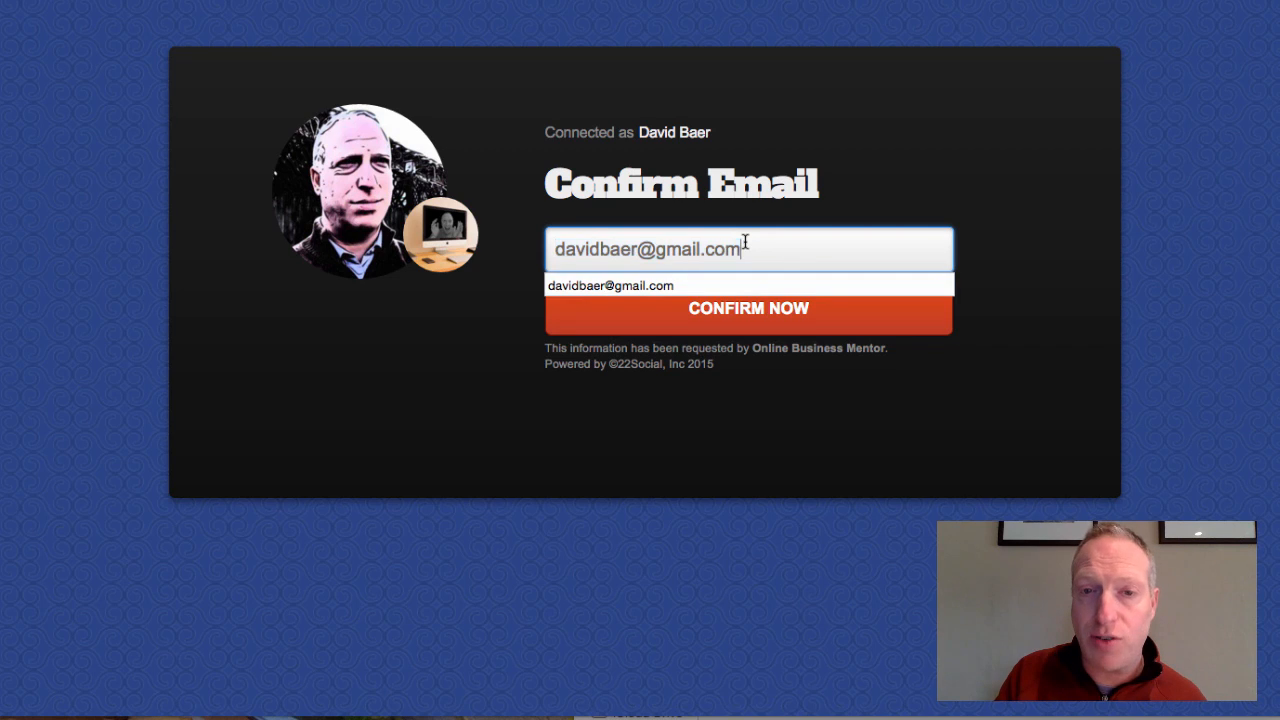
pyautogui.click(519, 191)
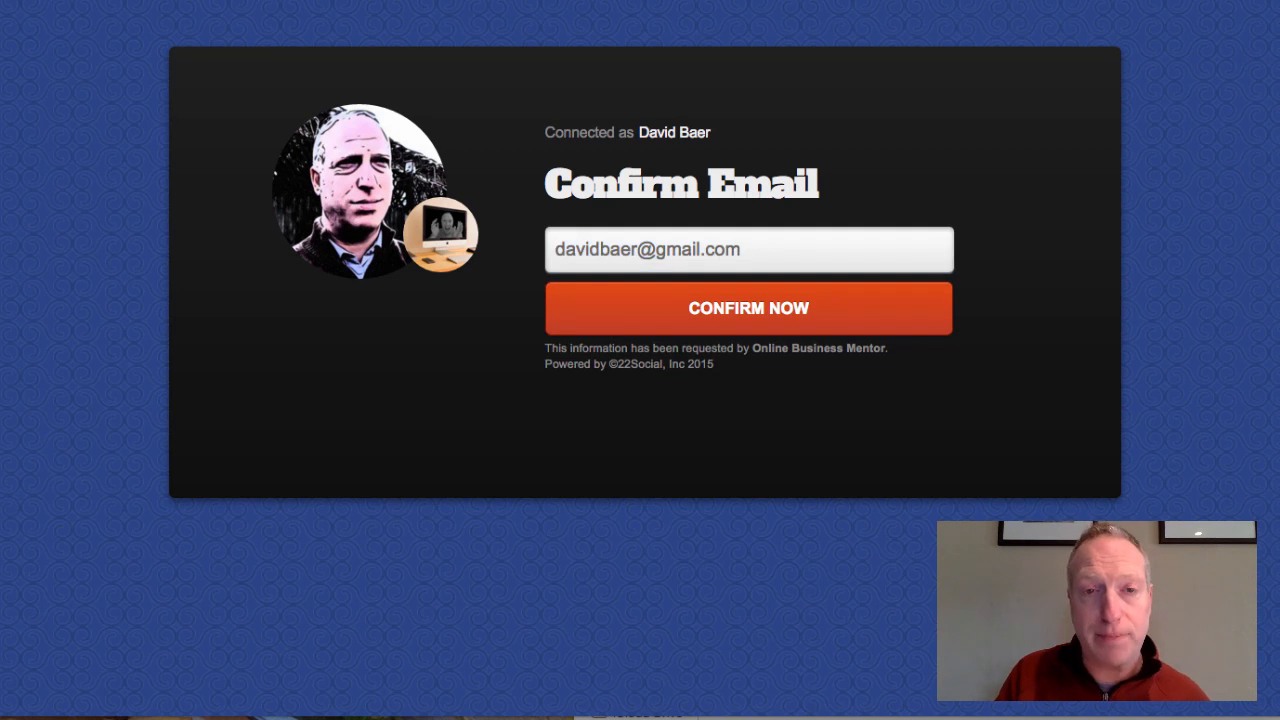